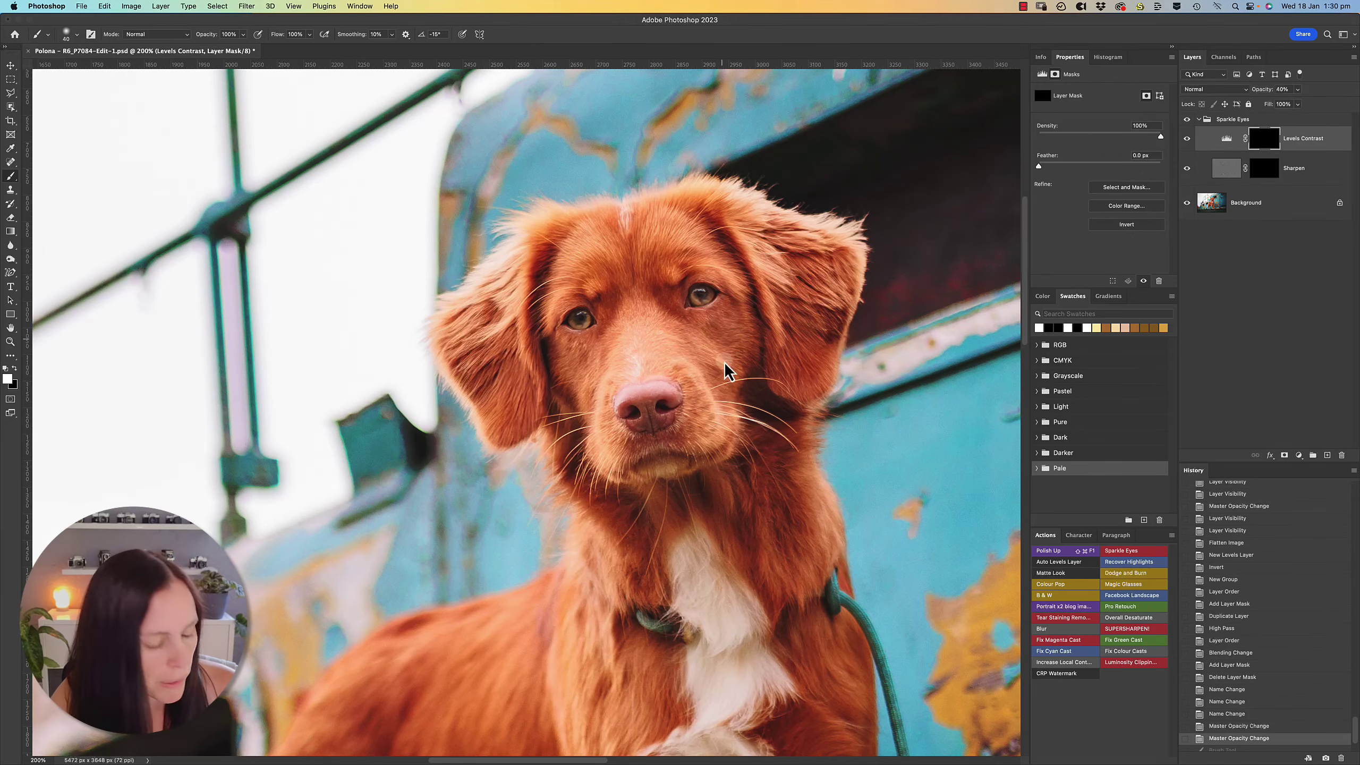
- Brush white over the dog's eyes on the Levels Contrast layer mask to reveal the sparkle effect
left_click(644, 303, "super")
left_click_drag(717, 291, 777, 262)
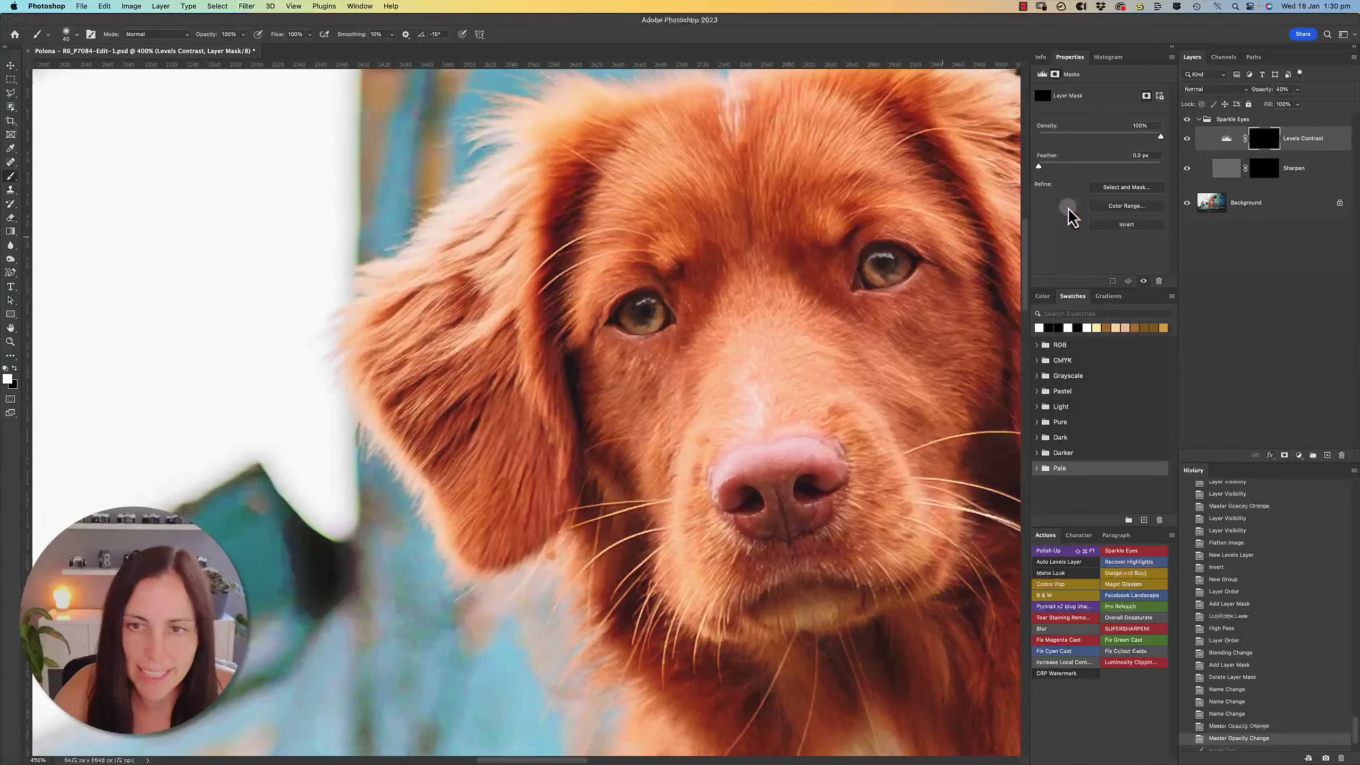
left_click_drag(693, 329, 658, 346)
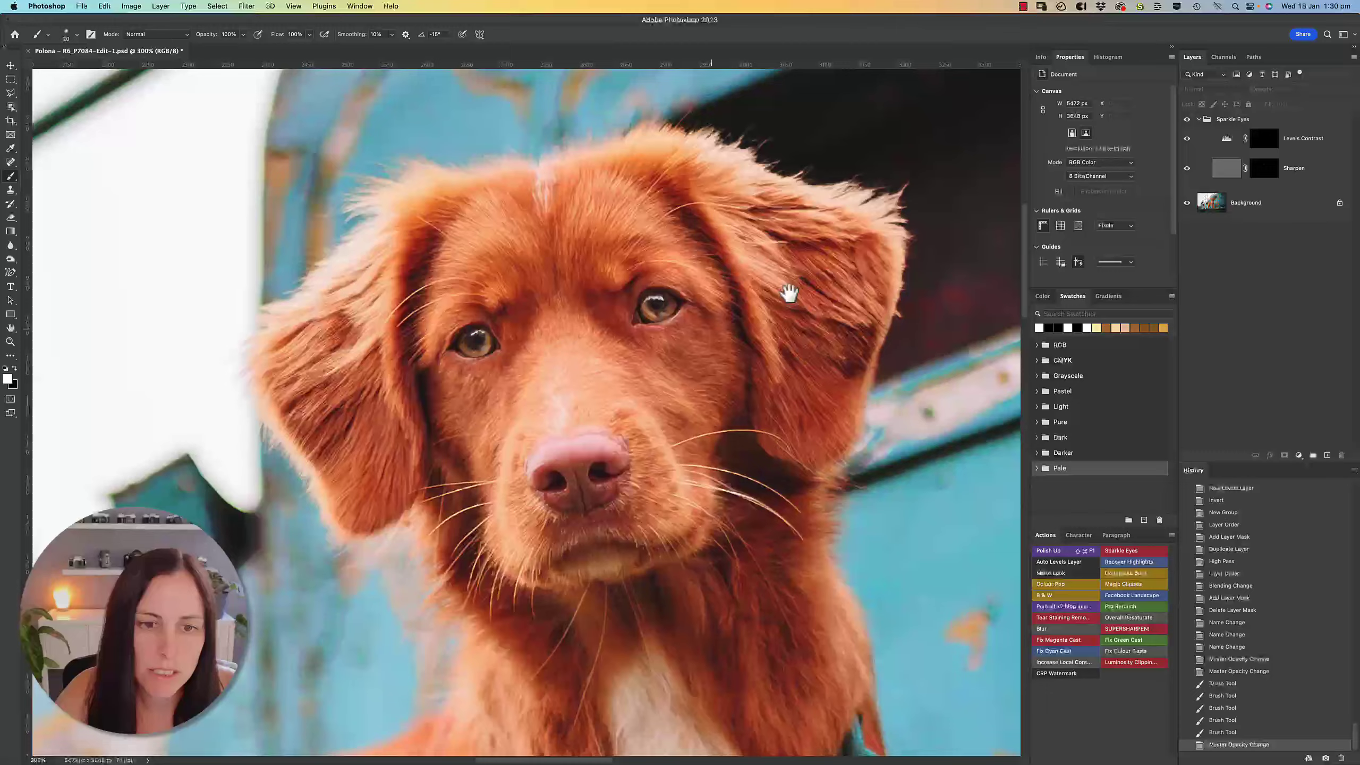
- Compare the photo with the Sparkle Eyes group hidden and shown, first close up on the dog's face and at full image size
scroll(782, 300, "left", 3)
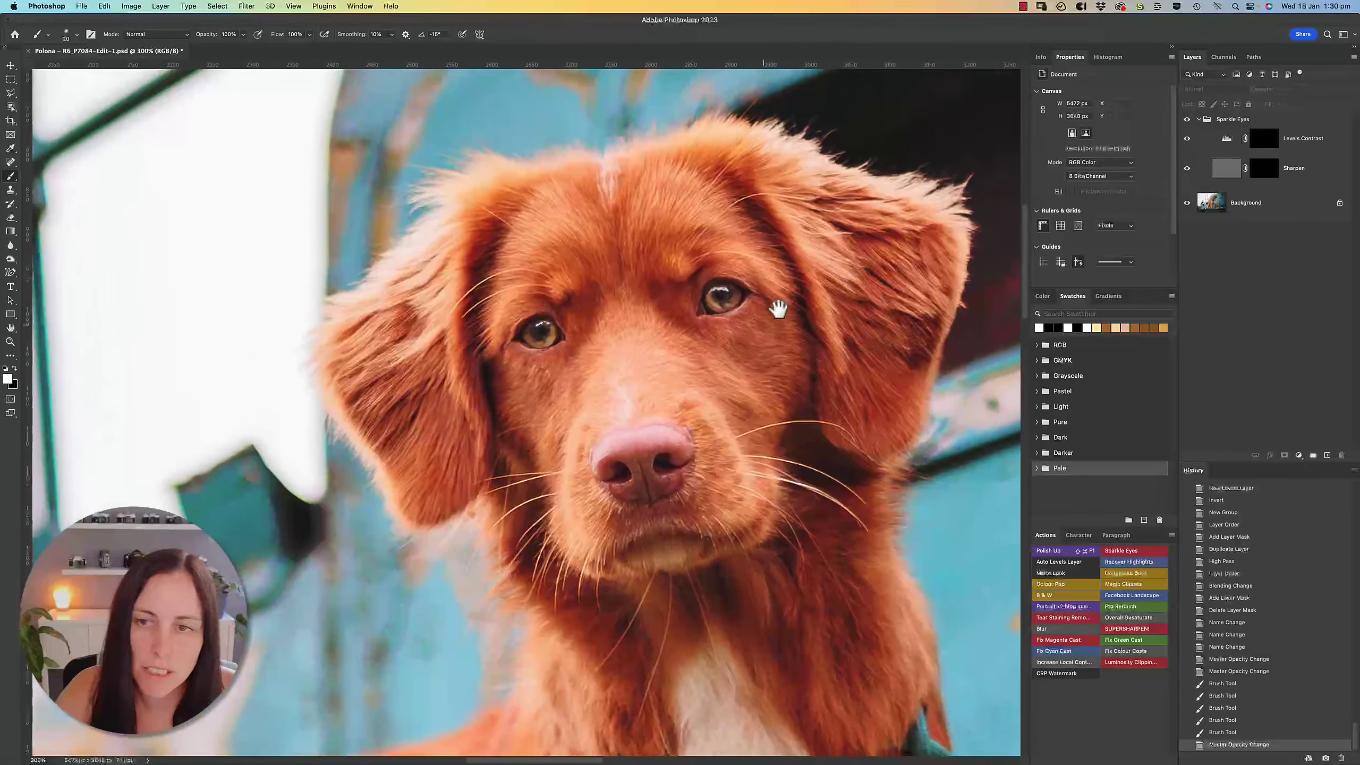
left_click(1187, 120)
left_click(1187, 120)
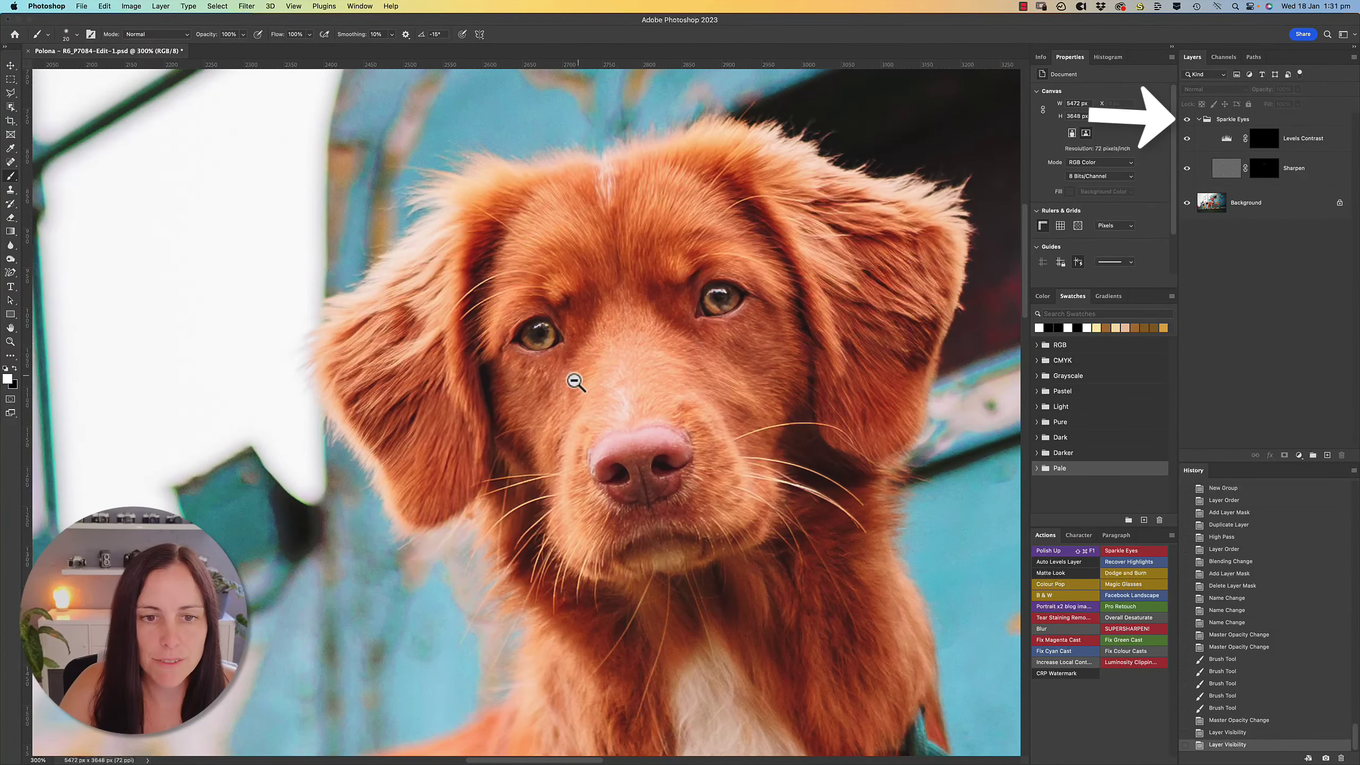
key("super+1")
left_click_drag(528, 533, 609, 321)
left_click(607, 369, "alt")
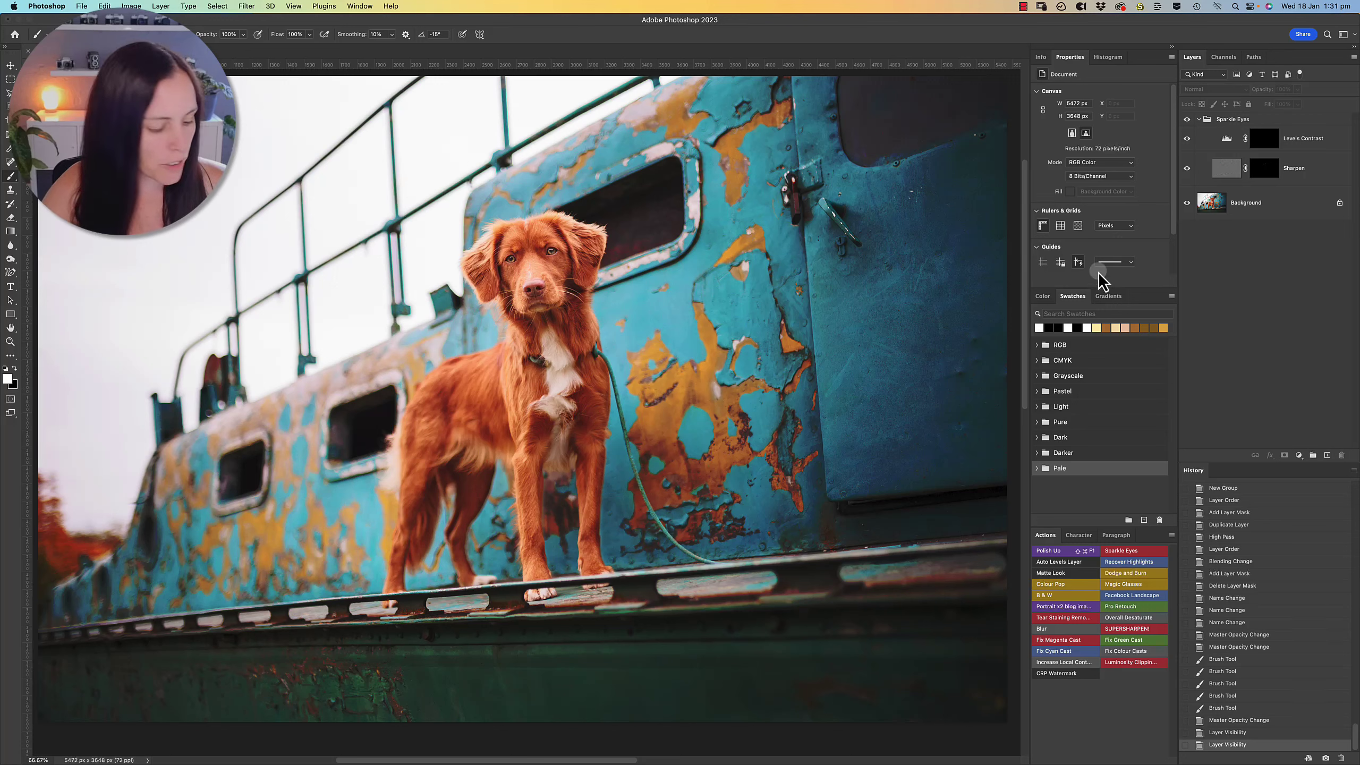
- Flatten the image and run the action that adds a black-to-white Gradient Map layer in Luminosity blend mode
key("super+shift+e")
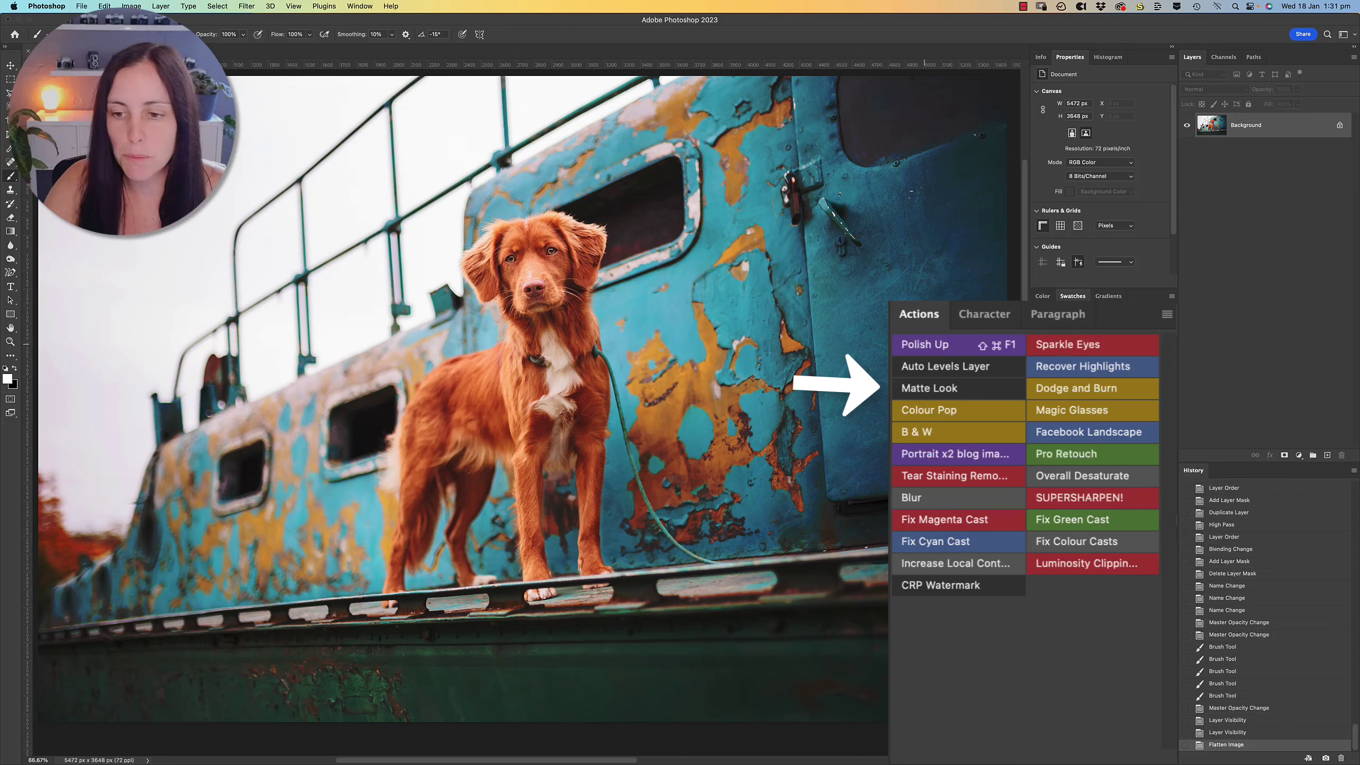
left_click(1095, 474)
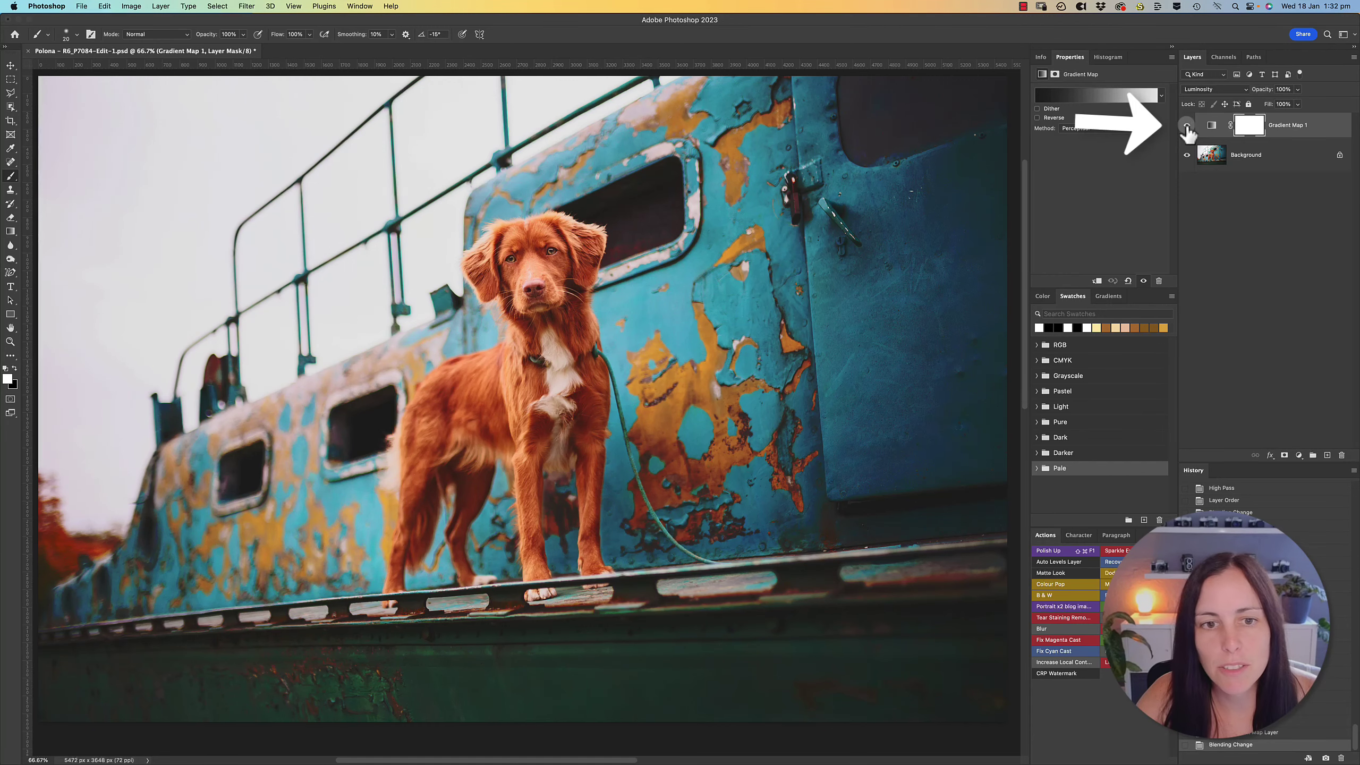
- Compare the photo with the Gradient Map layer hidden and shown, and flatten the image with the layer visible
left_click(1187, 125)
left_click(1186, 125)
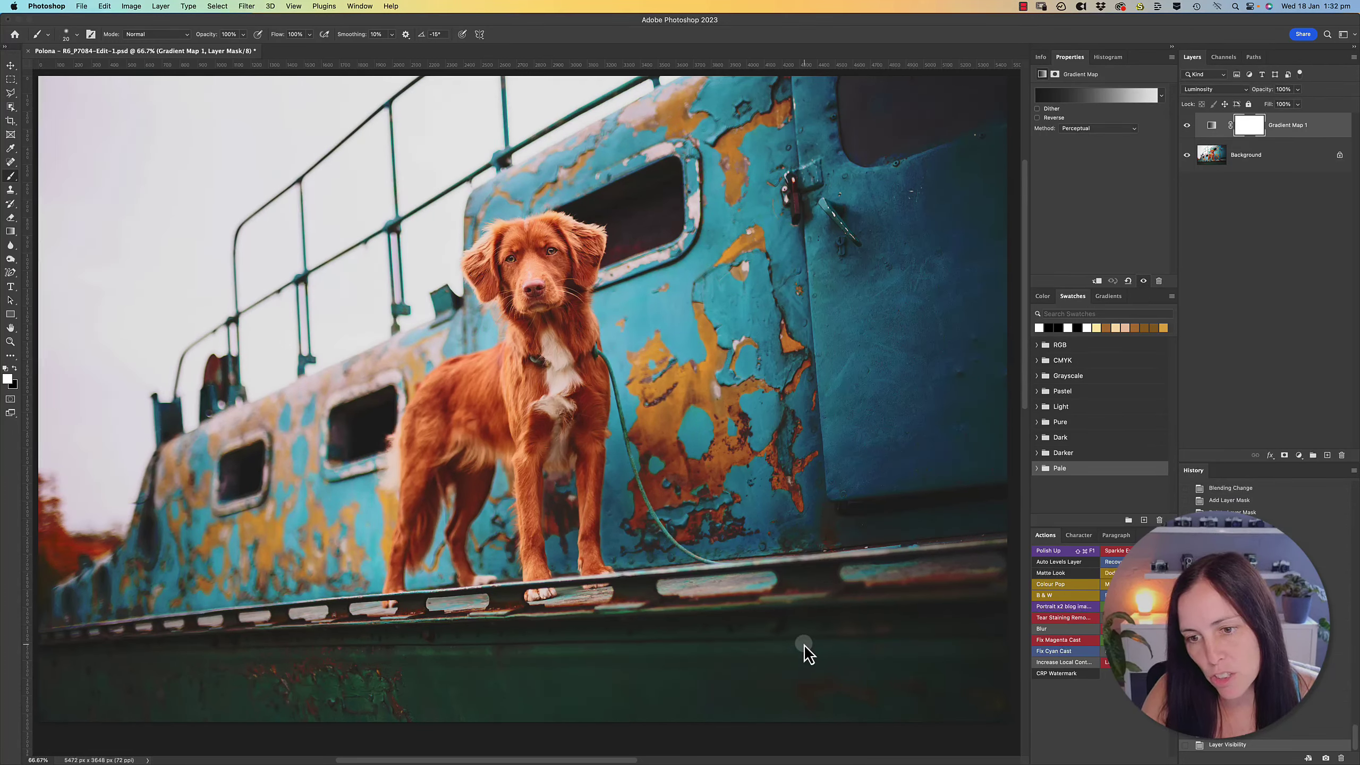
left_click(1186, 125)
left_click(1187, 125)
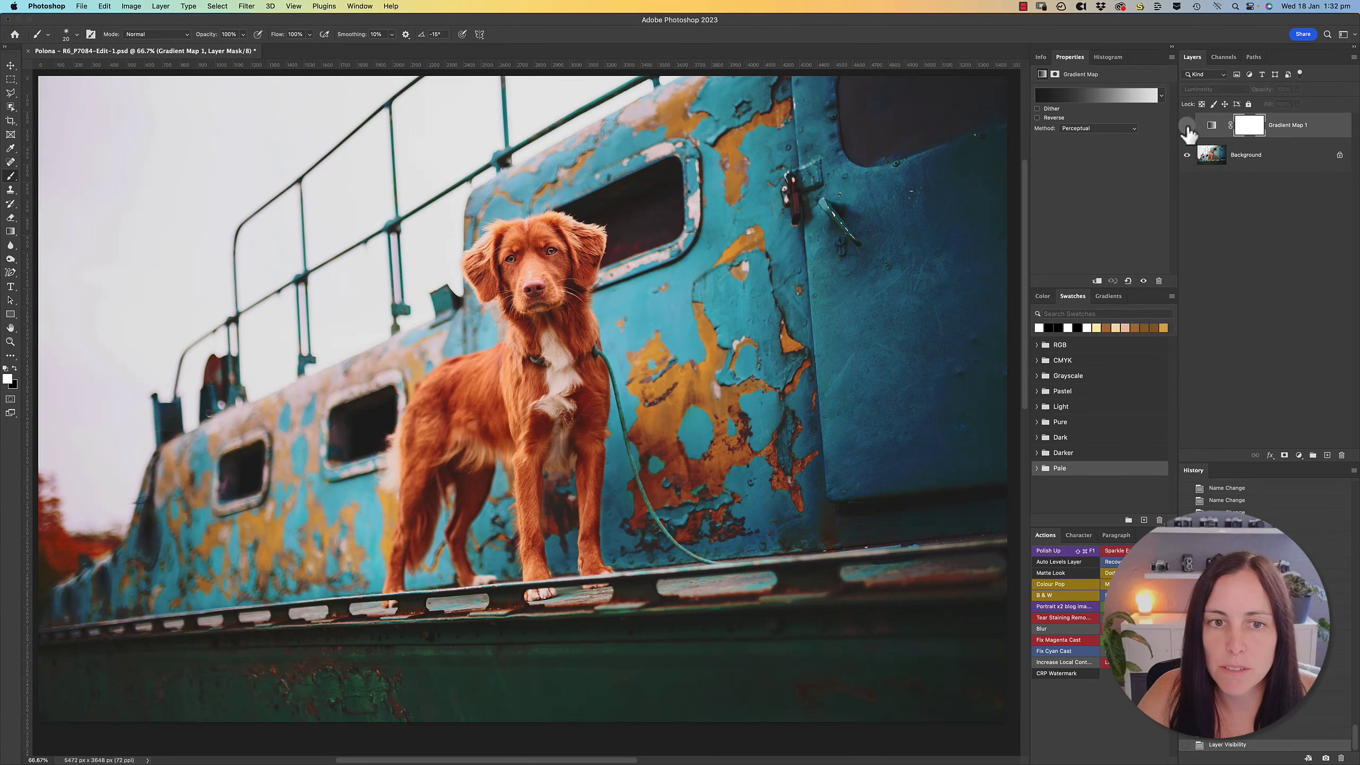
left_click(1185, 154)
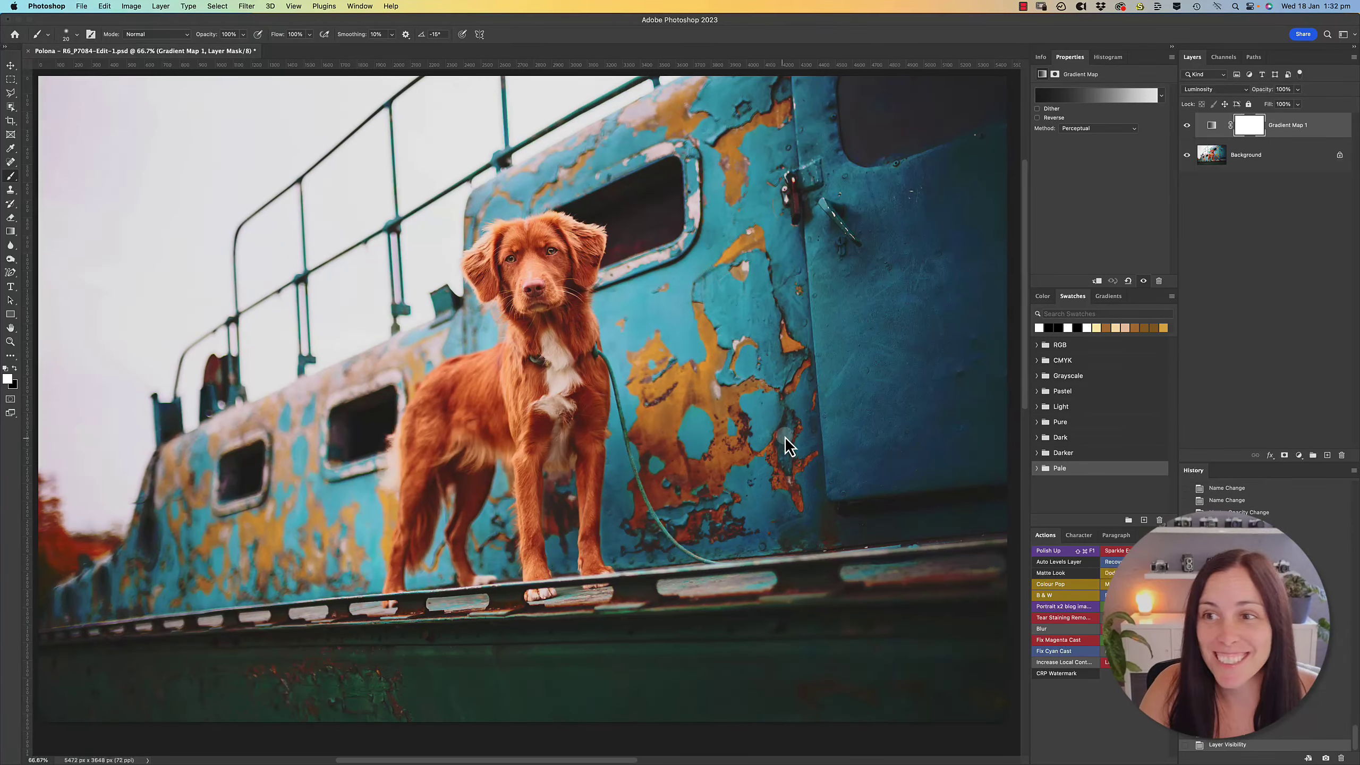
key("shift+super+e")
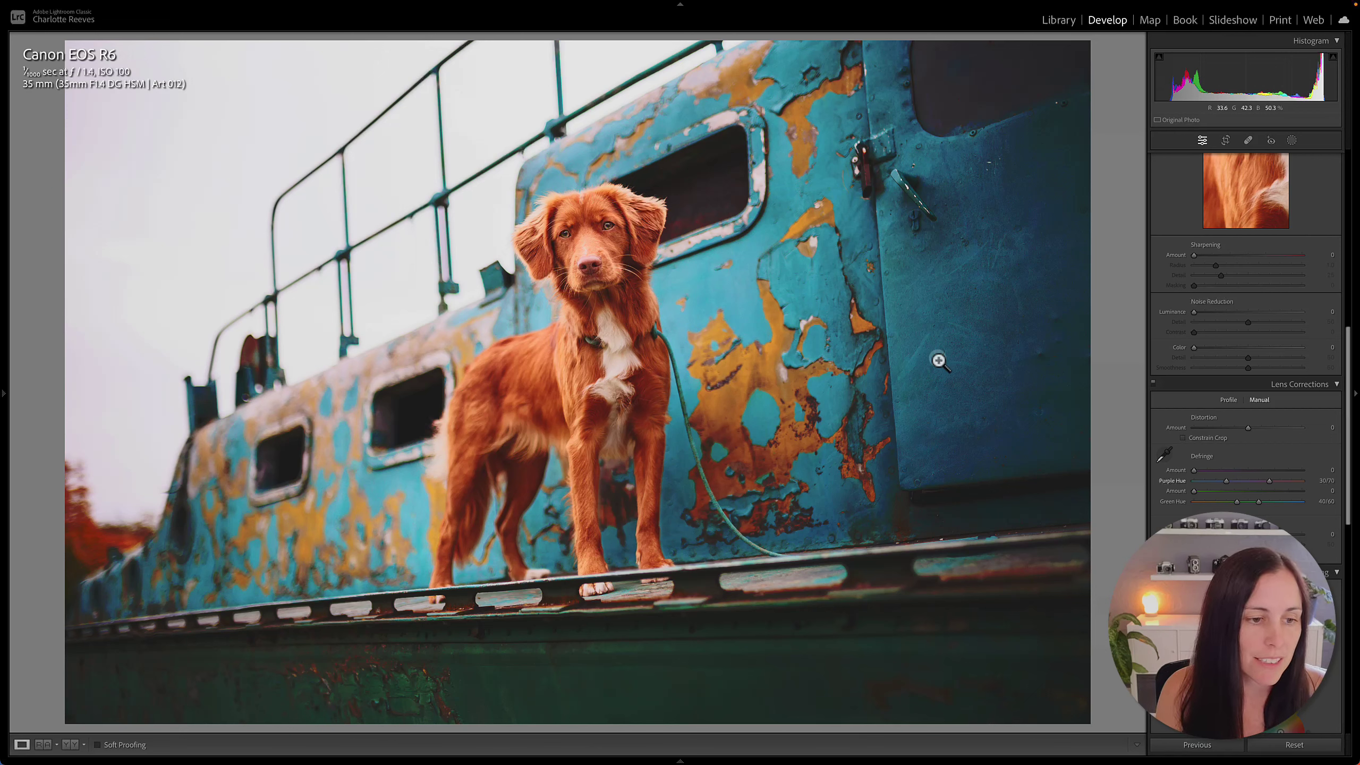
- Switch to Lightroom Classic, straighten the dog photo by an angle of 1.57 and crop in slightly from the edges
key("r")
left_click_drag(110, 355, 61, 374)
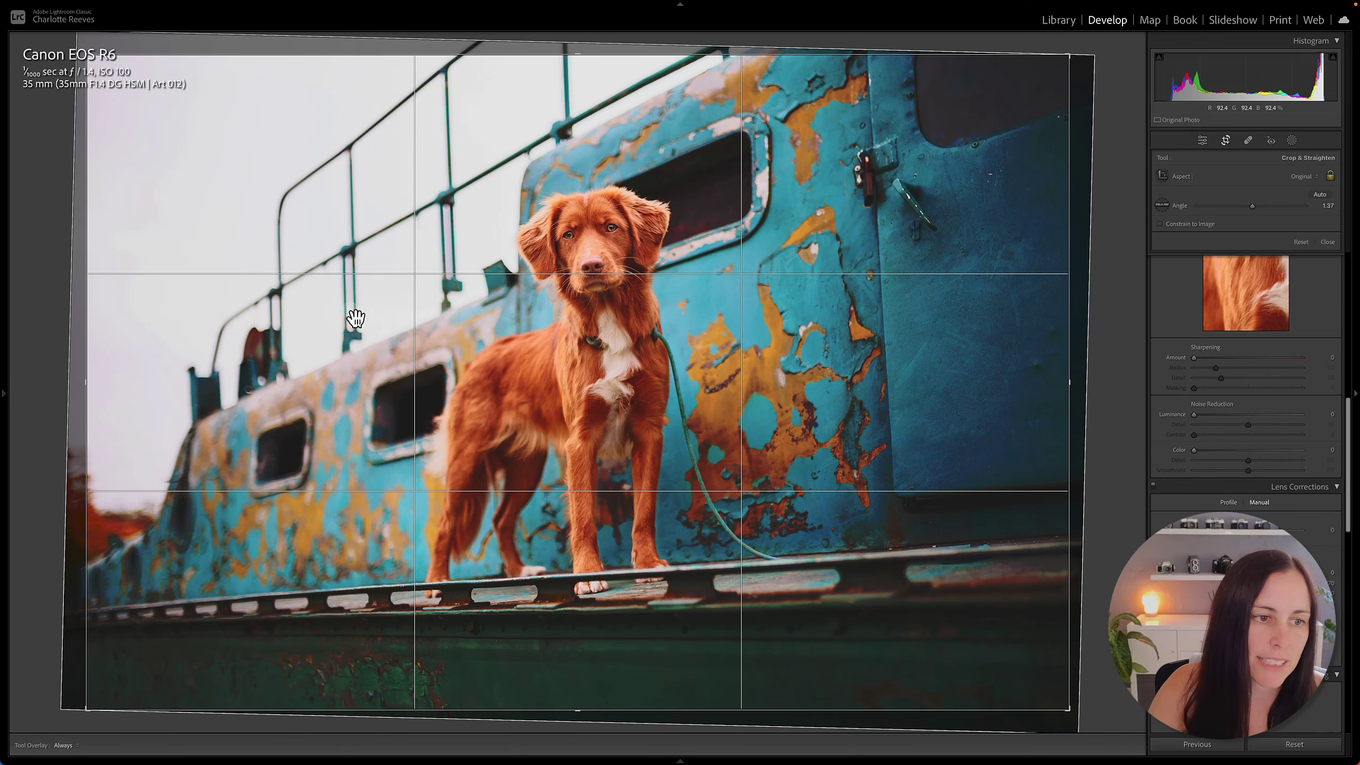
left_click_drag(87, 383, 103, 380)
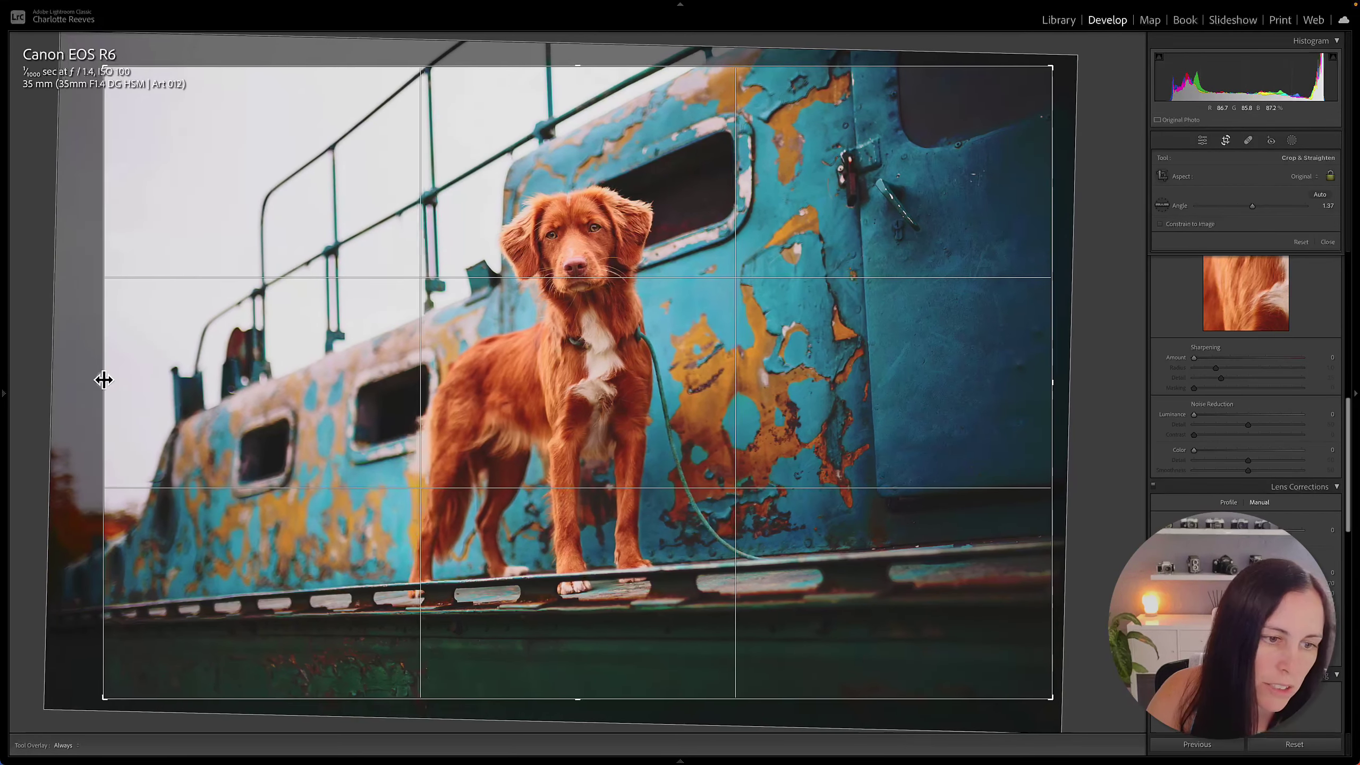
left_click_drag(835, 407, 875, 436)
key("Return")
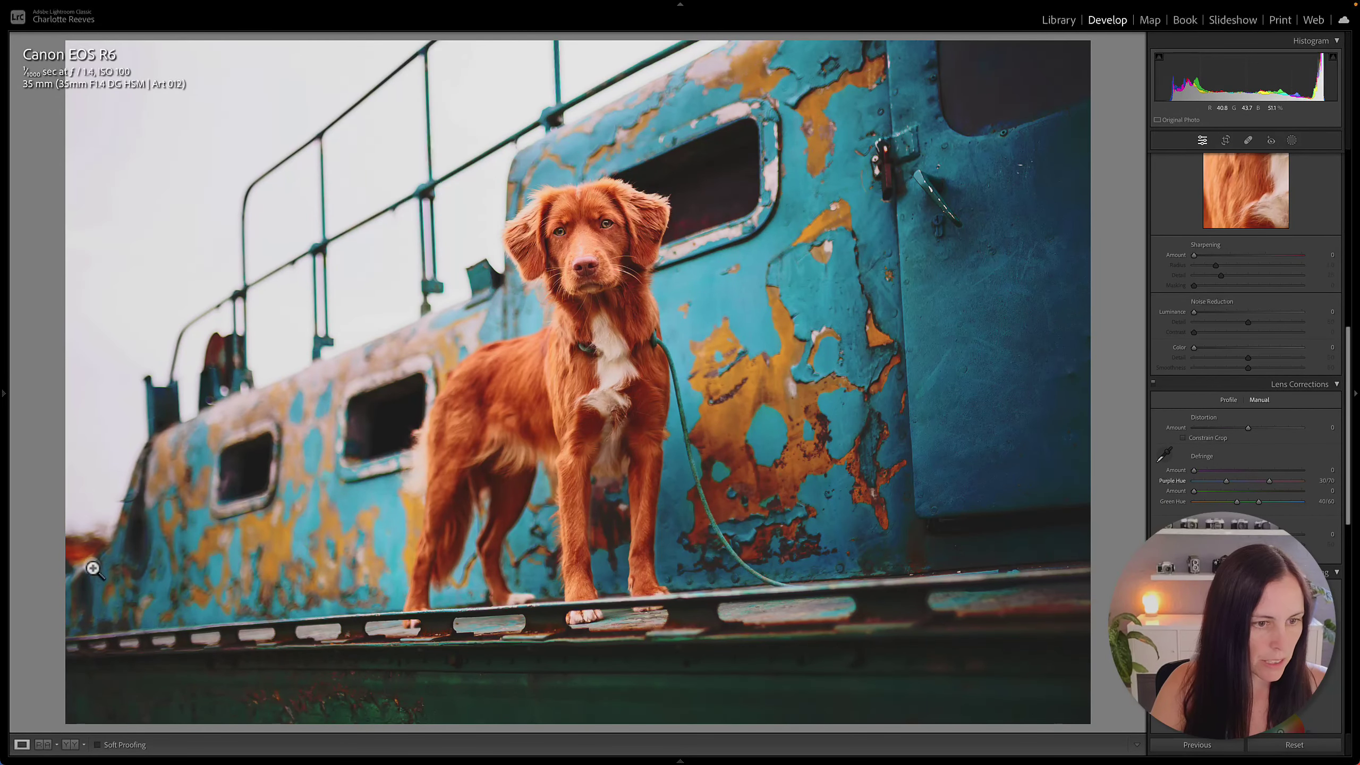
key("r")
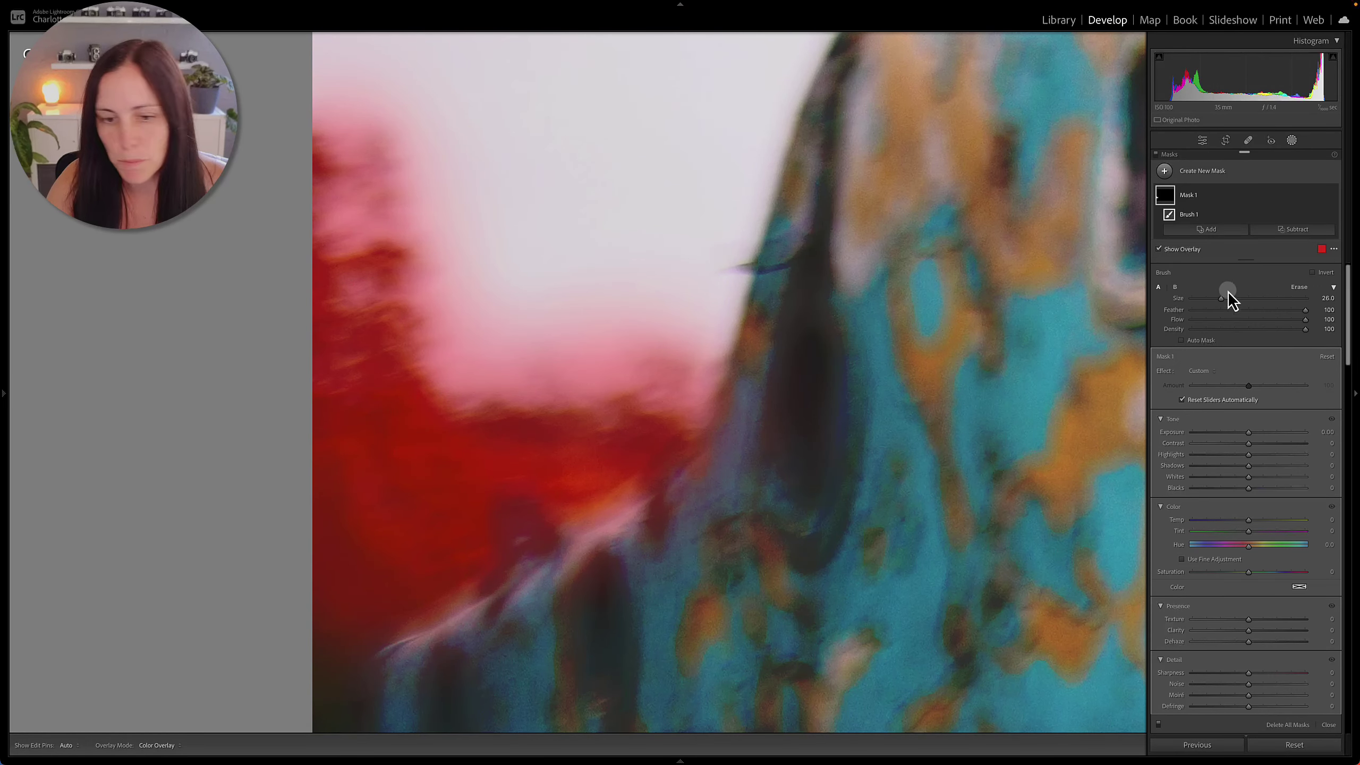
- Intersect the brush mask with an inverted Color Range sampled from the red foliage beside the boat, and hide the mask overlay
key("alt")
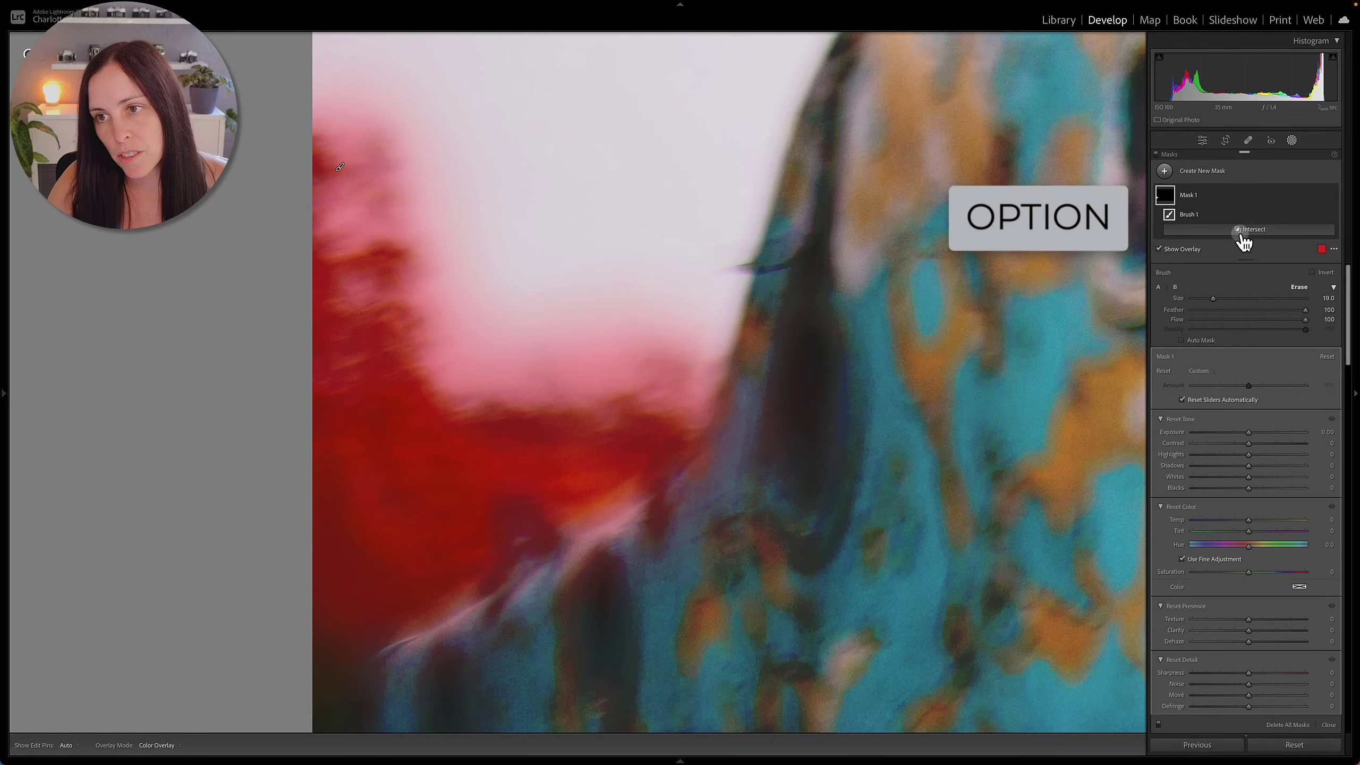
left_click(1253, 229)
left_click(1237, 382)
left_click(1313, 287)
left_click(472, 479)
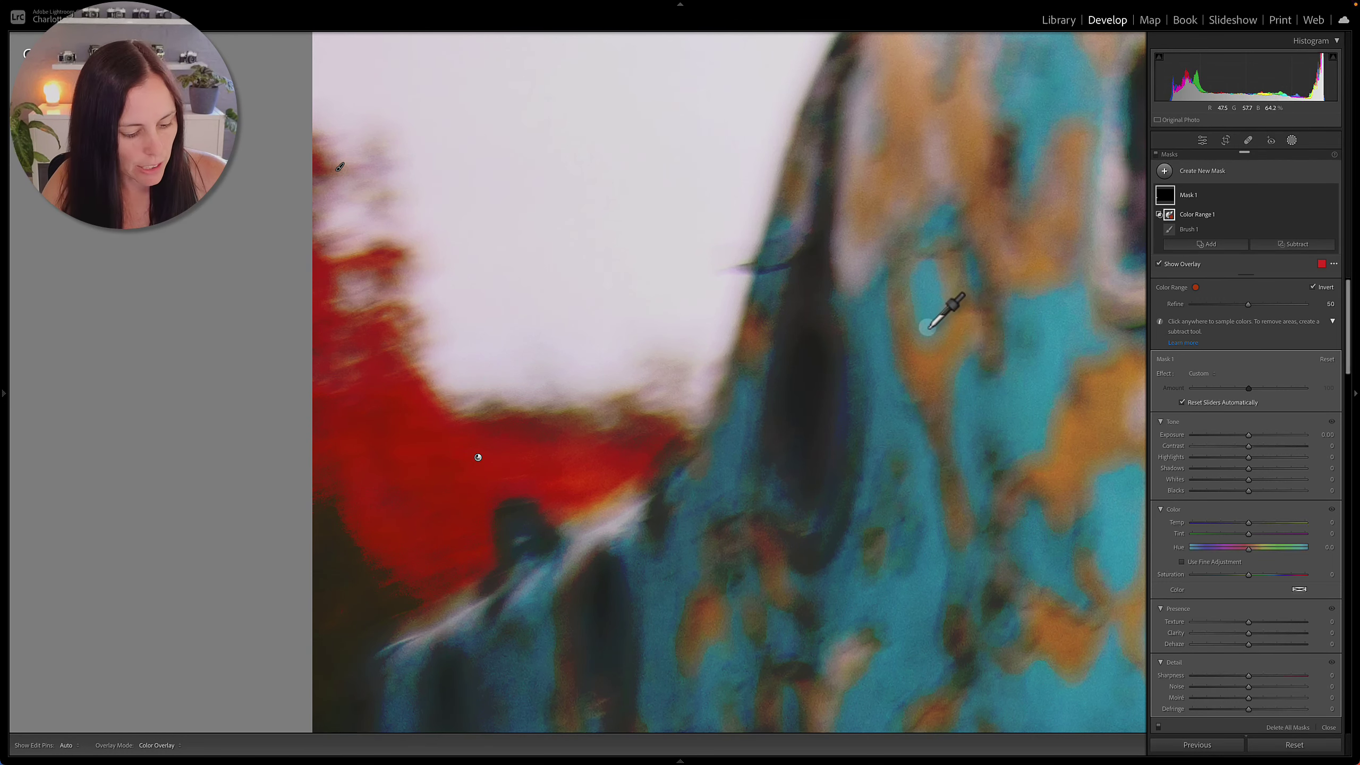
key("o")
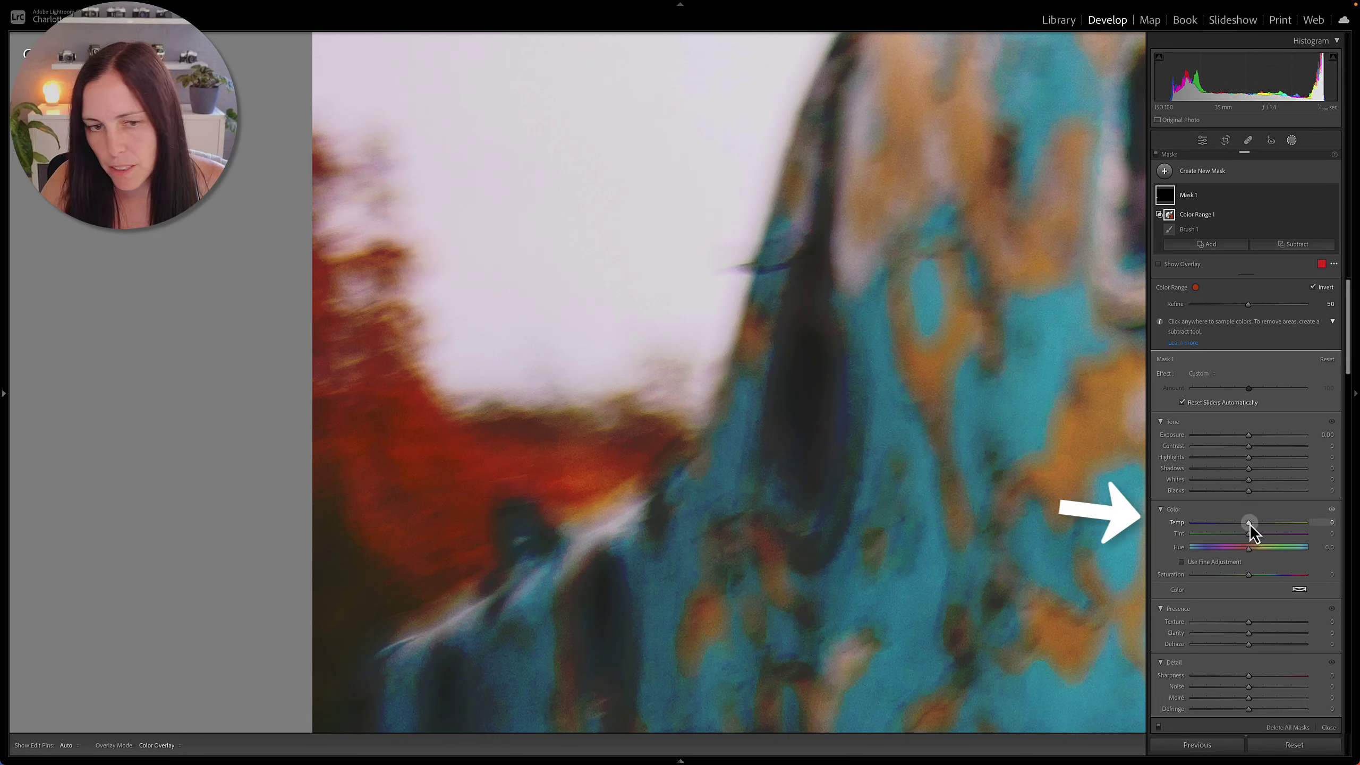
- Set the foliage mask's Temp to -58, Tint to -35 and Saturation to -39
left_click_drag(1272, 525, 1227, 533)
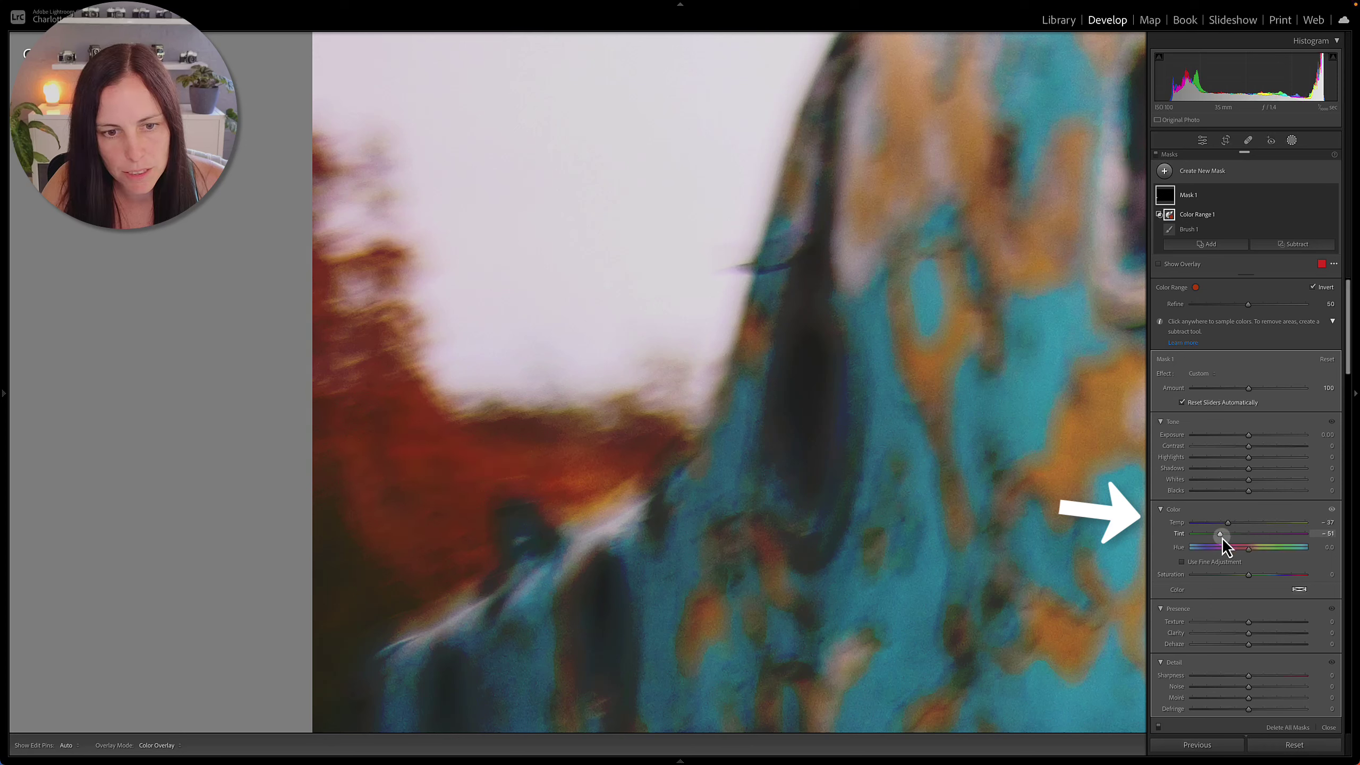
left_click_drag(1260, 538, 1218, 529)
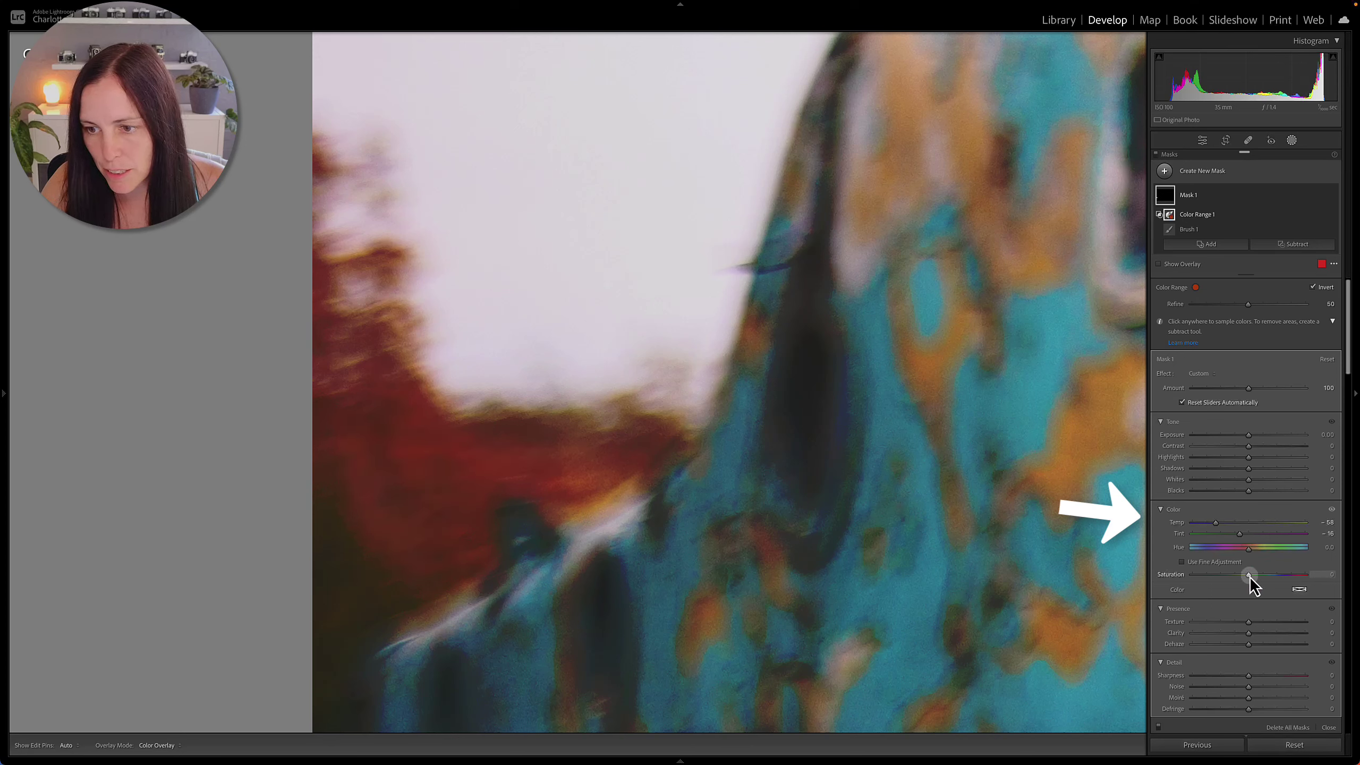
left_click_drag(1249, 577, 1231, 540)
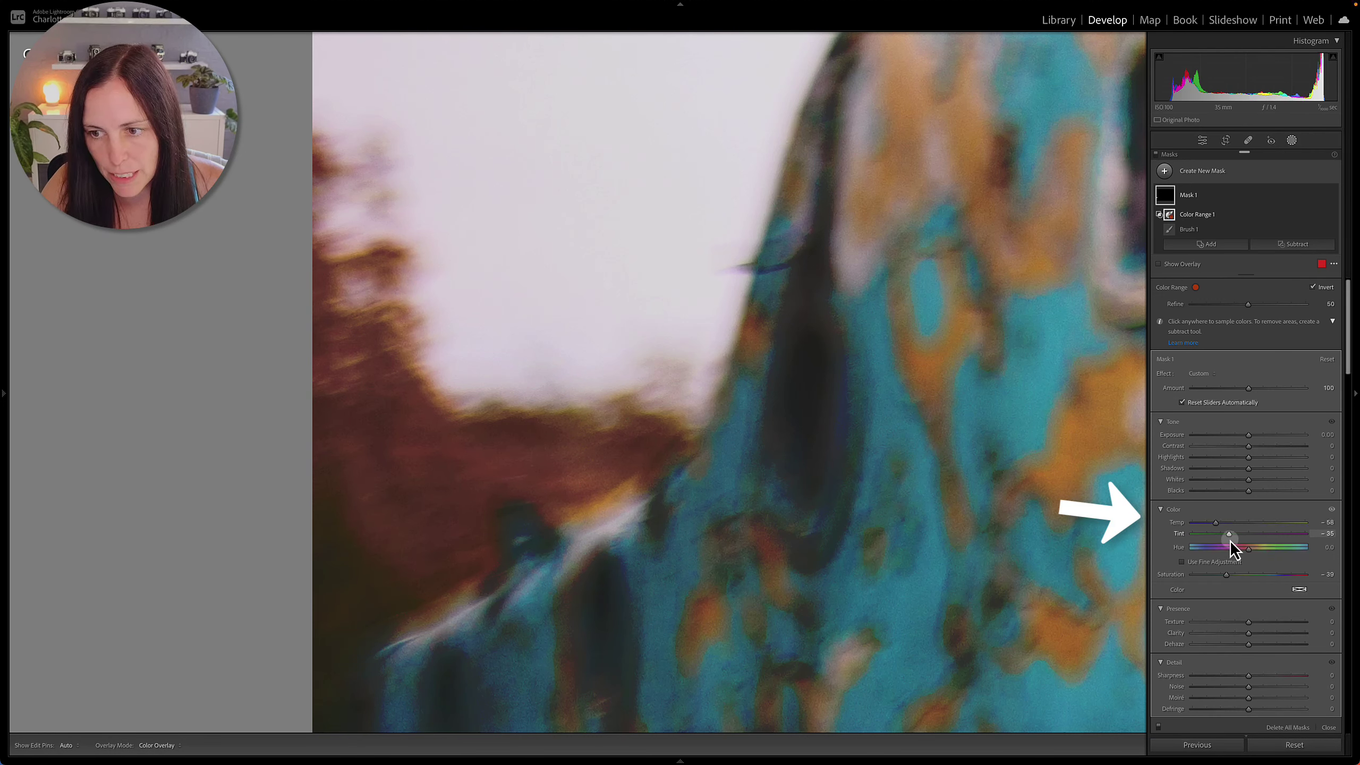
- Tint the masked foliage green with a colour of hue 103 and saturation 47
left_click(1300, 590)
left_click(1124, 611)
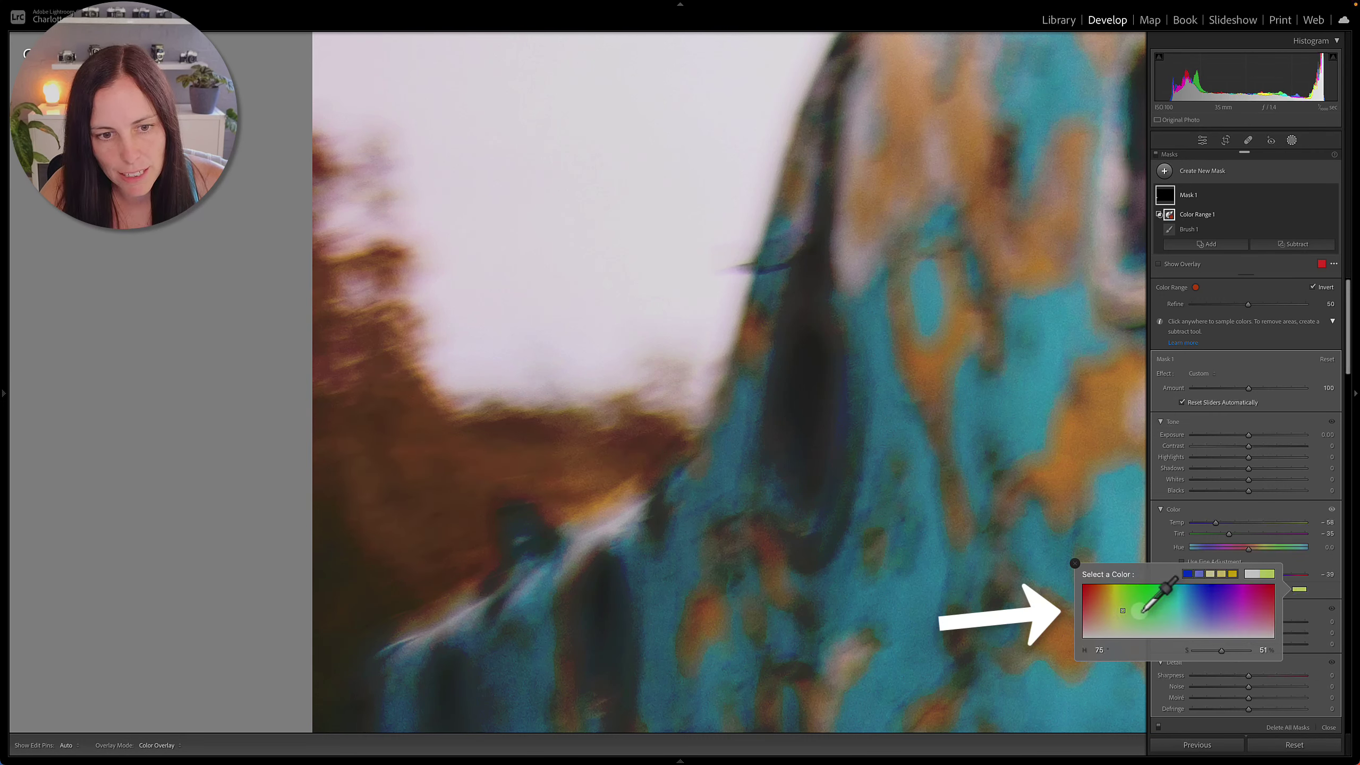
left_click_drag(1140, 612, 1138, 612)
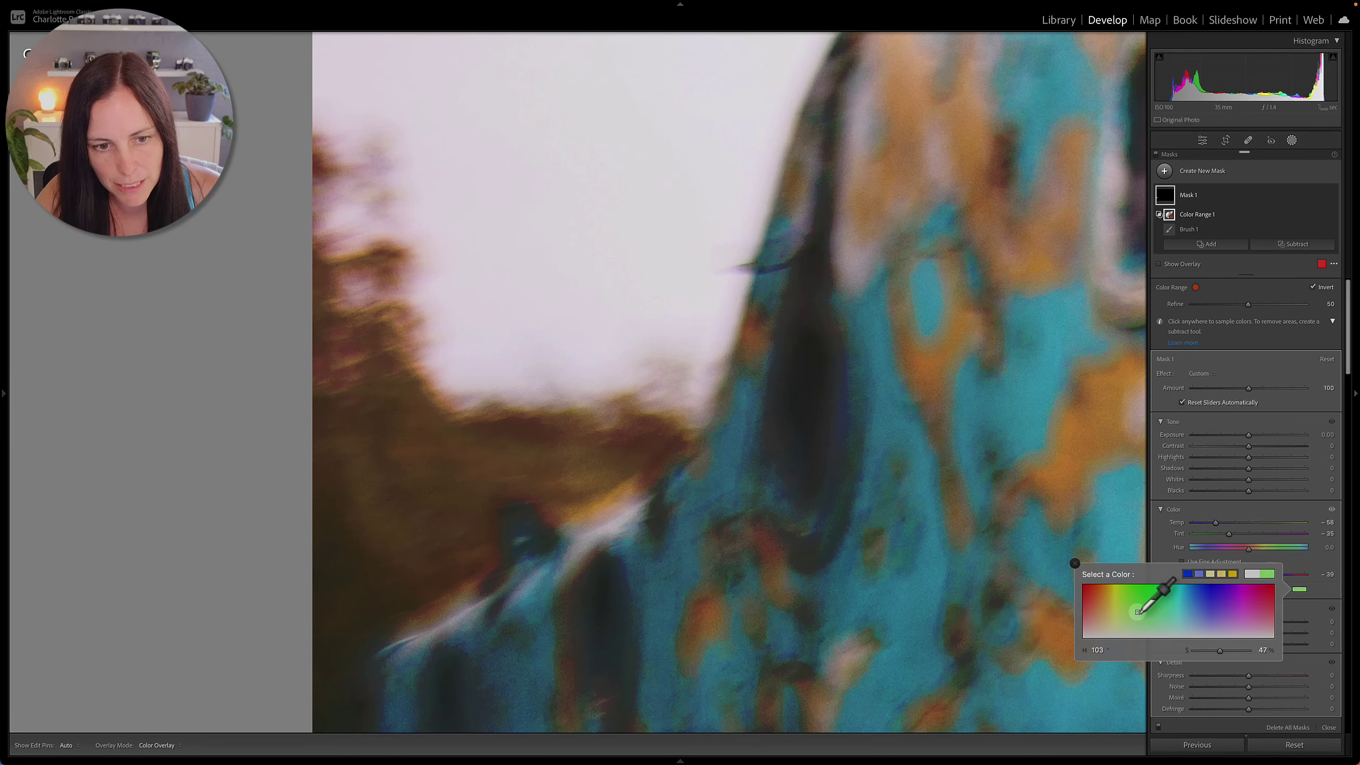